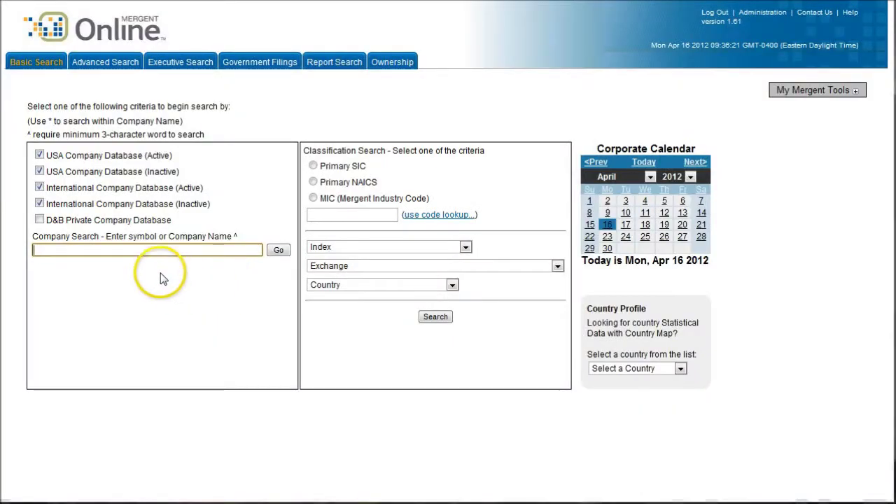
Search 'Low' in Company Search and open the Lowe's Companies Inc (NYS: LOW) profile
{"action": "left_click", "coordinate": [165, 250]}
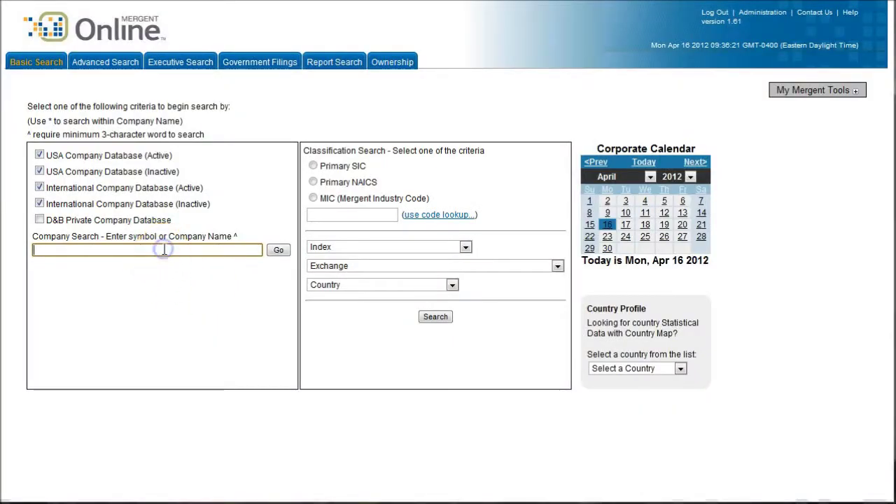
{"action": "type", "text": "Low"}
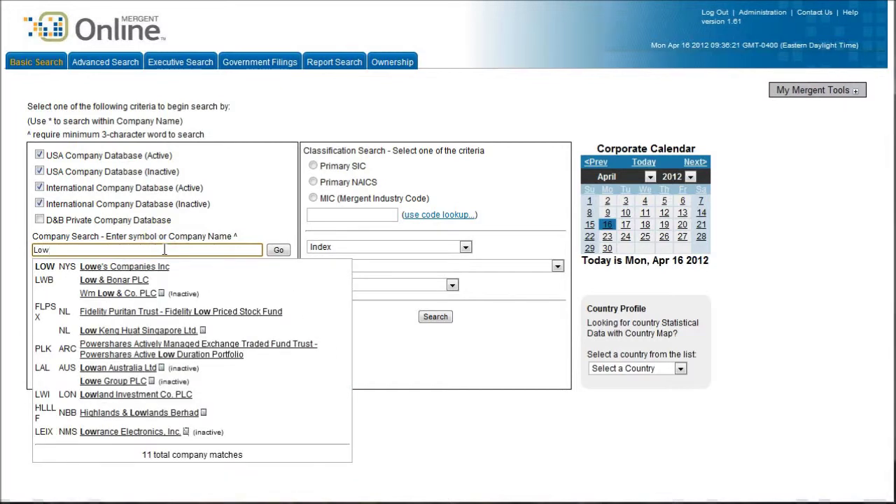
{"action": "left_click", "coordinate": [157, 270]}
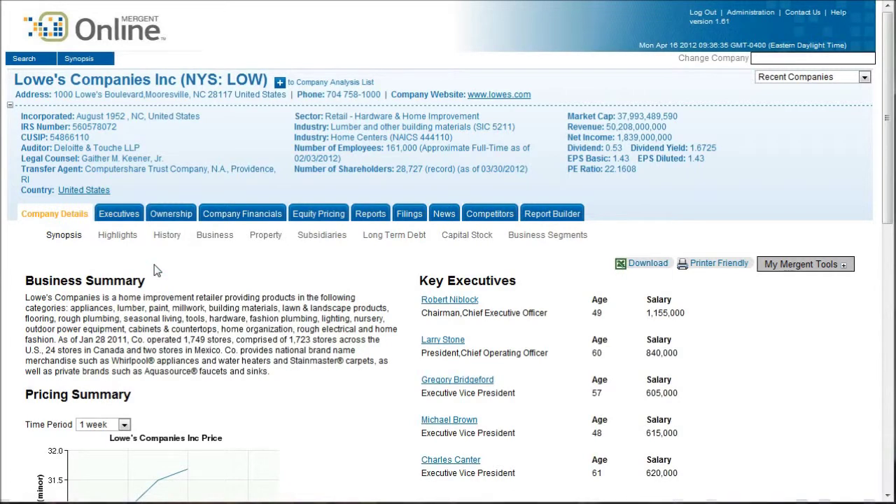
Show Lowe's Executives page and review the Key Officers compensation cards and an officer's bio
{"action": "left_click", "coordinate": [119, 213]}
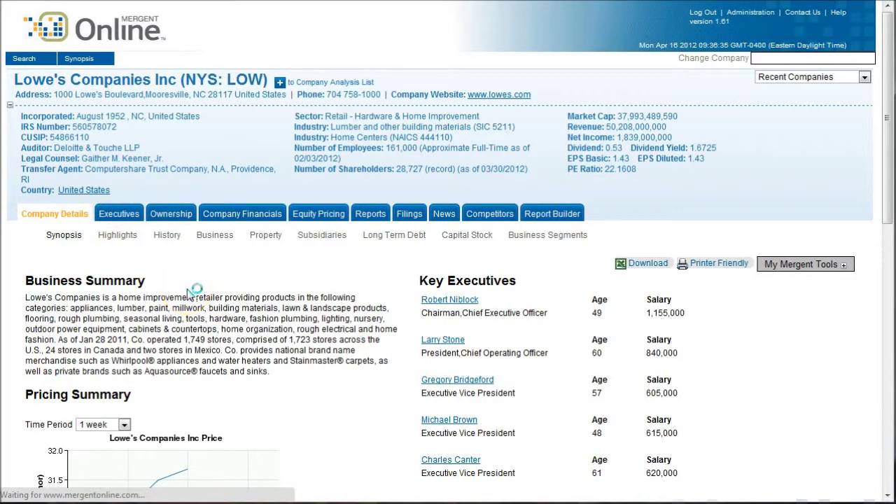
{"action": "scroll", "coordinate": [272, 299], "scroll_direction": "down", "scroll_amount": 2}
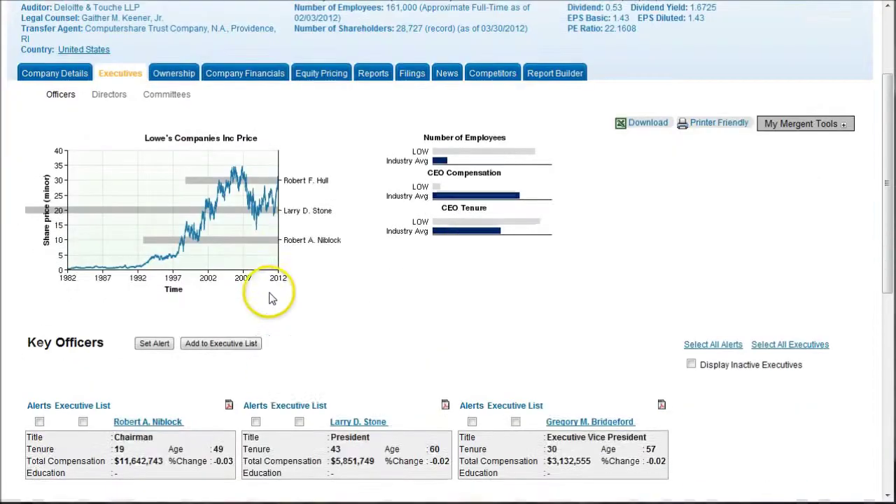
{"action": "scroll", "coordinate": [272, 298], "scroll_direction": "down", "scroll_amount": 1}
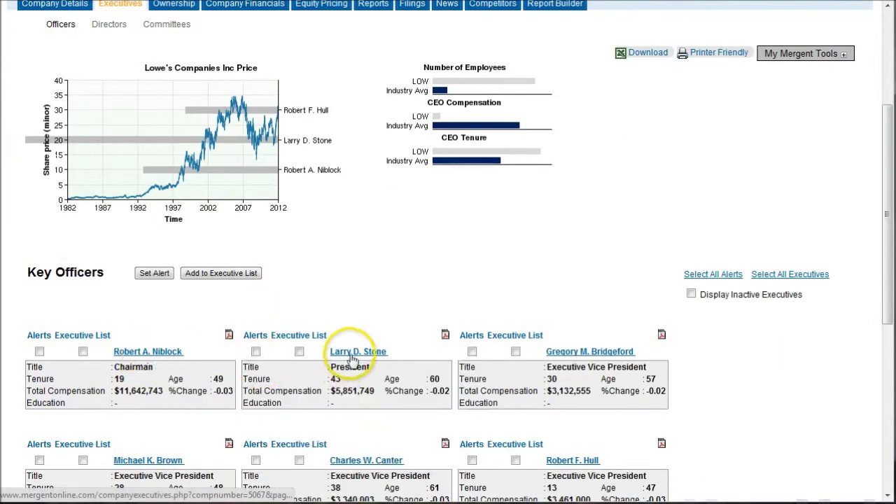
{"action": "mouse_move", "coordinate": [355, 357]}
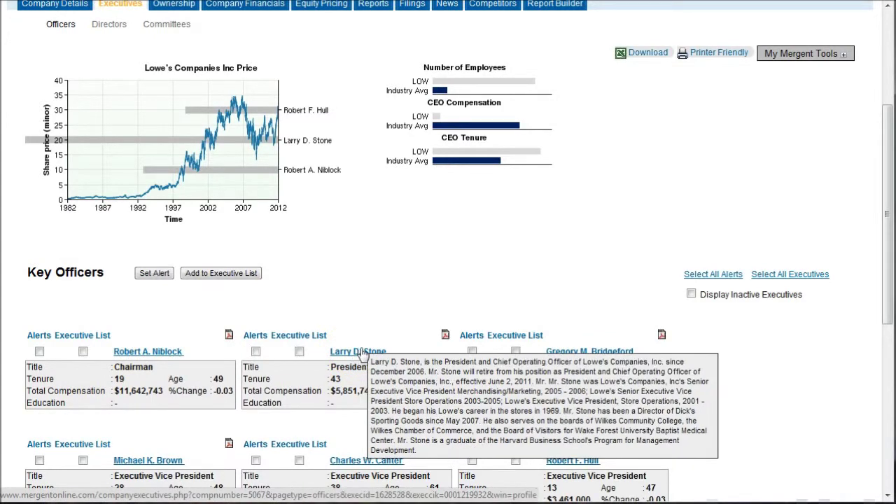
{"action": "scroll", "coordinate": [355, 353], "scroll_direction": "up", "scroll_amount": 2}
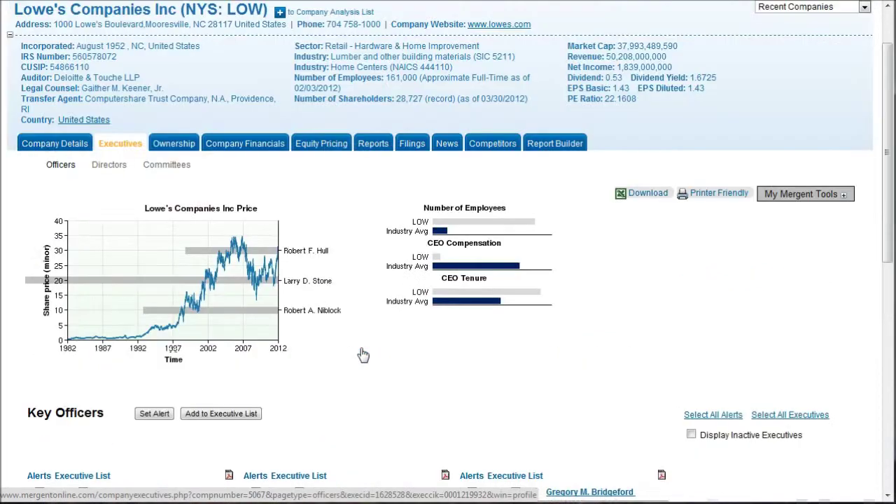
Show Lowe's Company Financials as the As Reported annual balance sheet, keeping the 5-year period
{"action": "left_click", "coordinate": [238, 153]}
{"action": "left_click", "coordinate": [266, 283]}
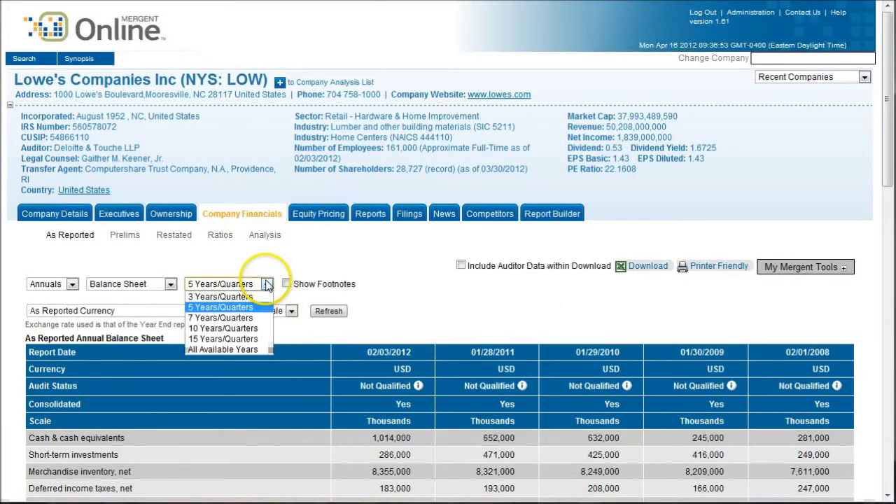
{"action": "left_click", "coordinate": [378, 267]}
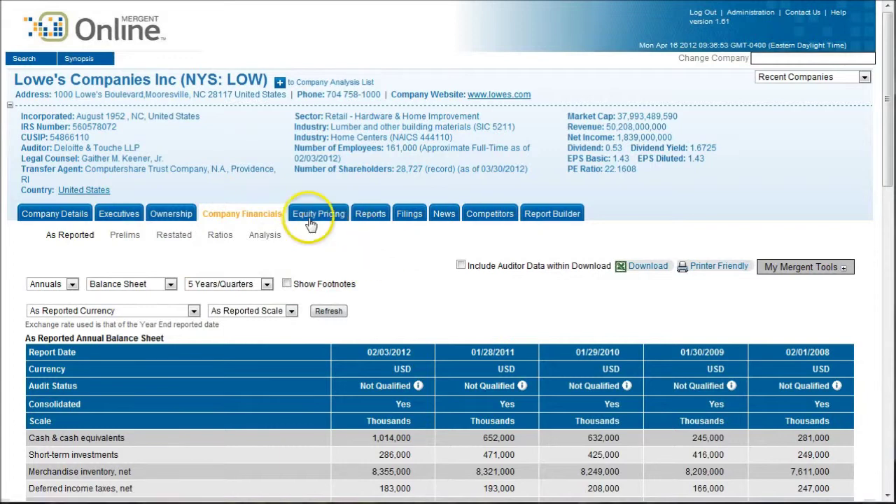
Download the Lowe's Companies Inc PDF from the Equity Reports list
{"action": "left_click", "coordinate": [379, 219]}
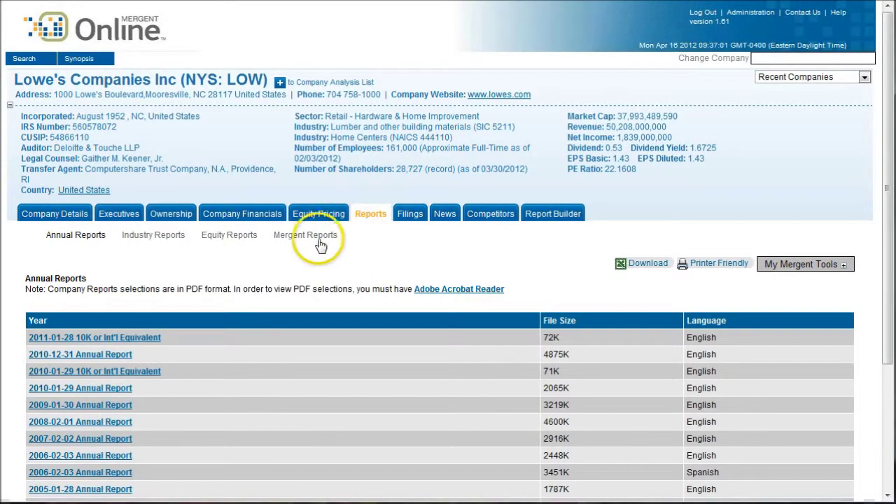
{"action": "left_click", "coordinate": [231, 237]}
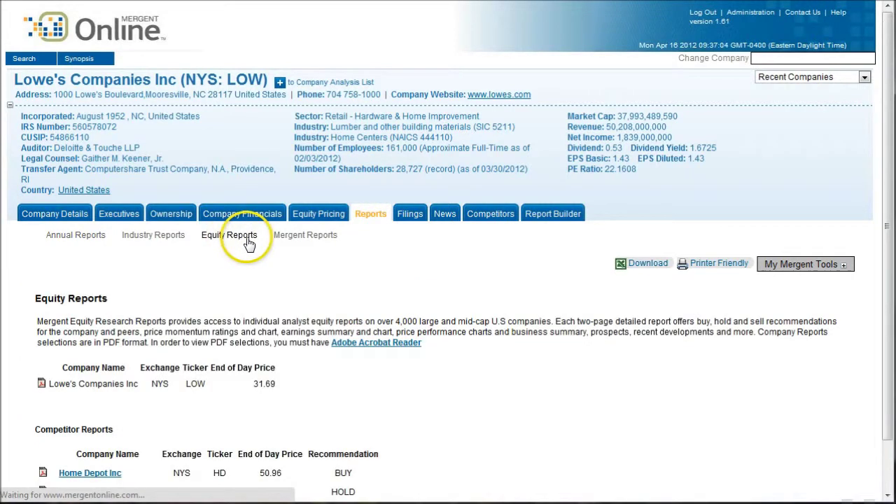
{"action": "scroll", "coordinate": [231, 252], "scroll_direction": "down", "scroll_amount": 2}
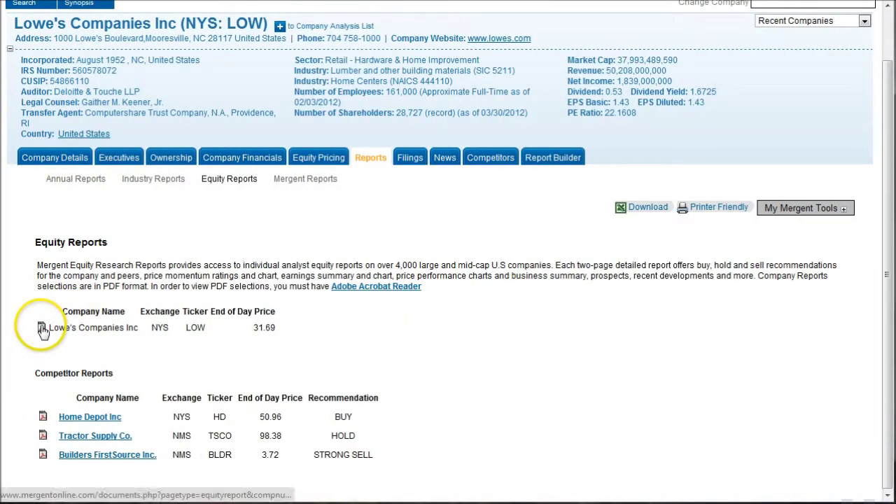
{"action": "left_click", "coordinate": [40, 329]}
{"action": "left_click", "coordinate": [37, 485]}
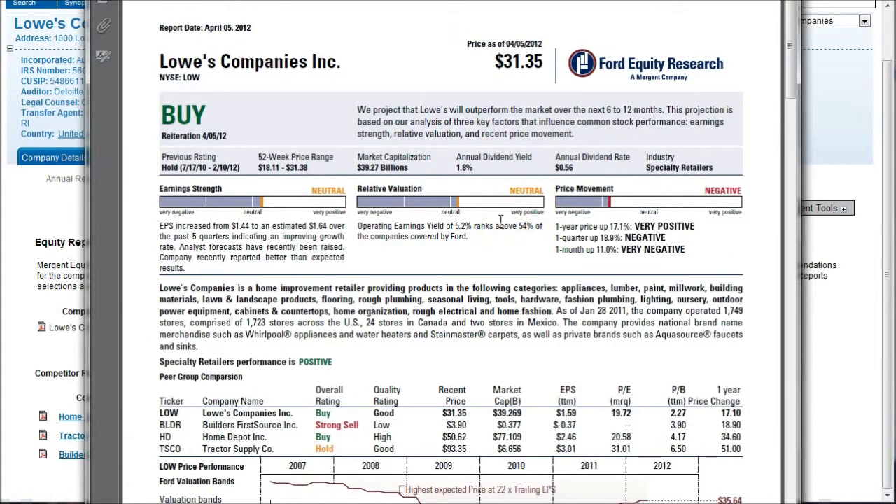
{"action": "scroll", "coordinate": [514, 208], "scroll_direction": "down", "scroll_amount": 3}
{"action": "scroll", "coordinate": [525, 91], "scroll_direction": "up", "scroll_amount": 3}
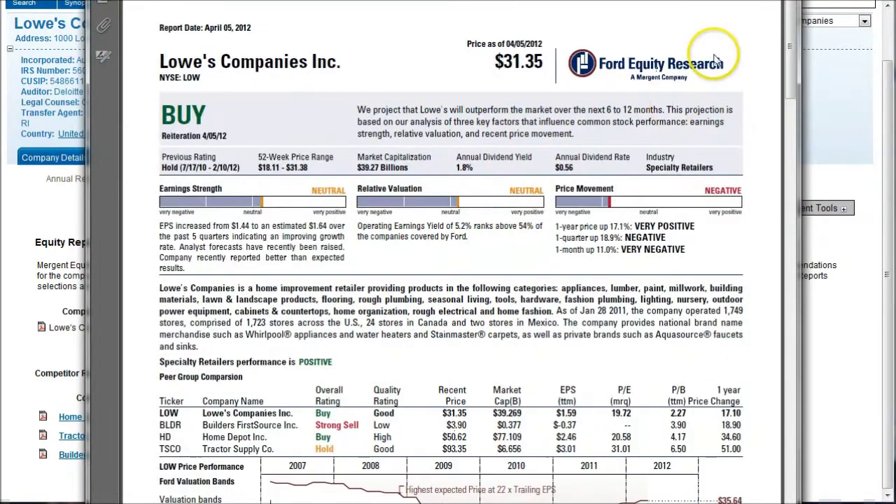
{"action": "key", "text": "alt+F4"}
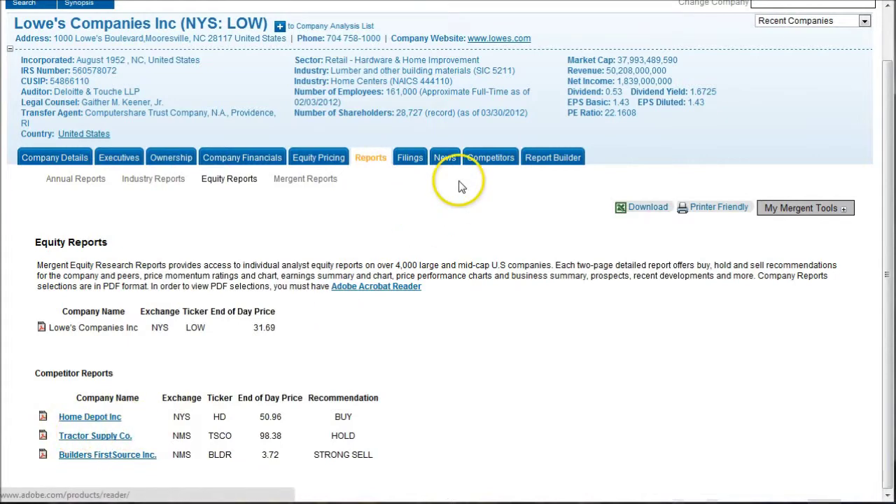
Review the Competitors table of five public USA competitors and the Competitor News below it
{"action": "left_click", "coordinate": [487, 159]}
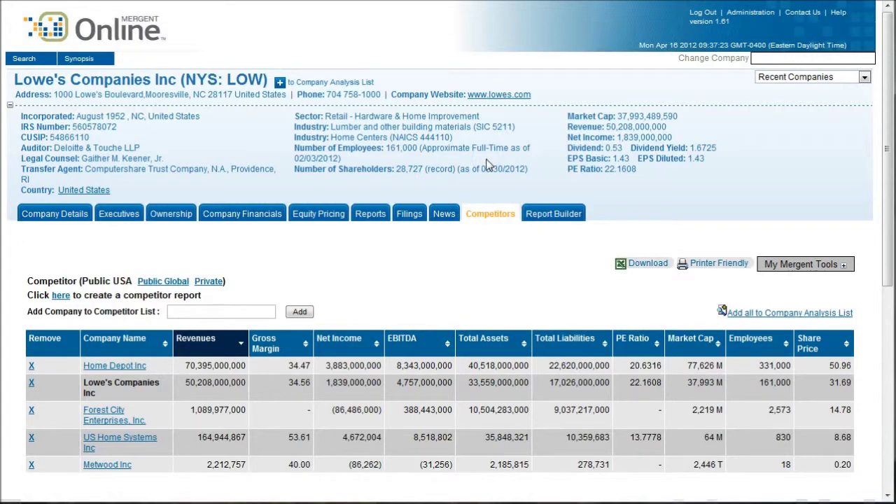
{"action": "scroll", "coordinate": [391, 272], "scroll_direction": "down", "scroll_amount": 1}
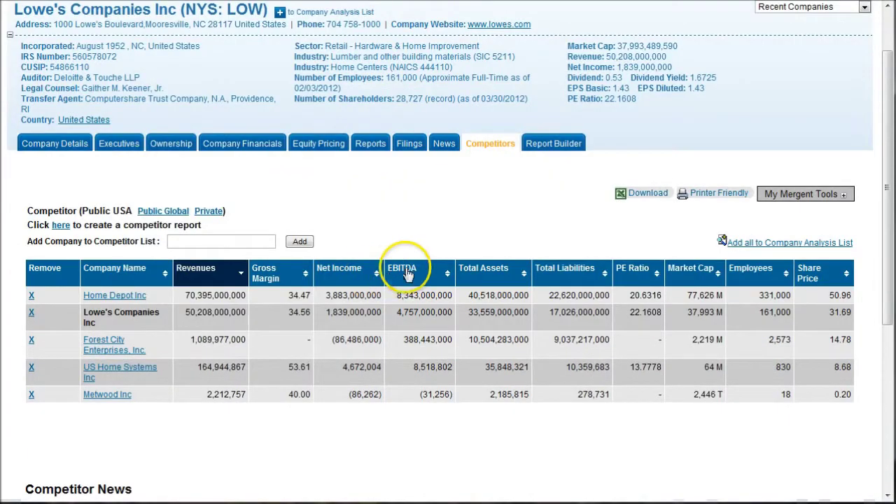
{"action": "scroll", "coordinate": [394, 270], "scroll_direction": "down", "scroll_amount": 1}
{"action": "scroll", "coordinate": [390, 268], "scroll_direction": "down", "scroll_amount": 1}
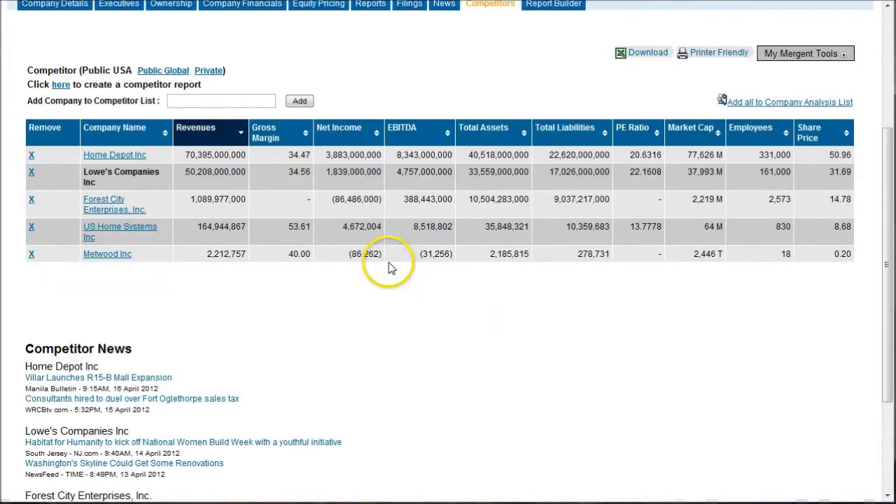
{"action": "scroll", "coordinate": [380, 266], "scroll_direction": "up", "scroll_amount": 2}
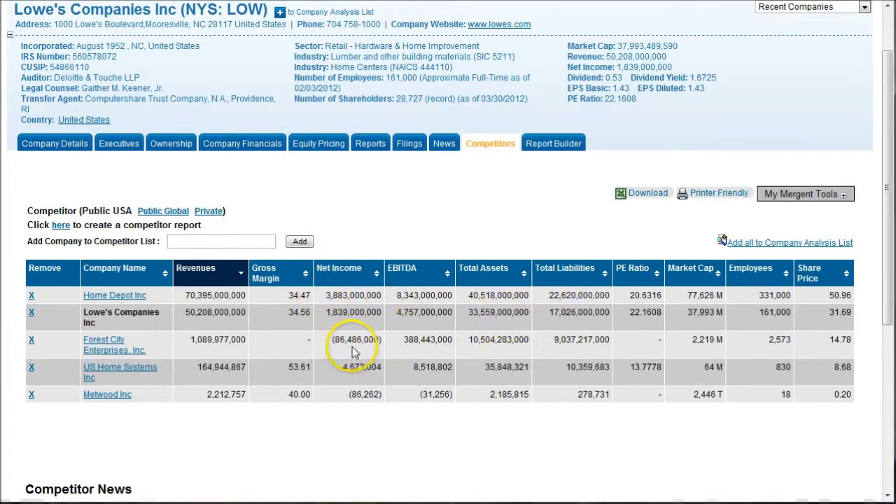
Add Builders FirstSource Inc. to the competitor list by searching 'builders'
{"action": "left_click", "coordinate": [215, 239]}
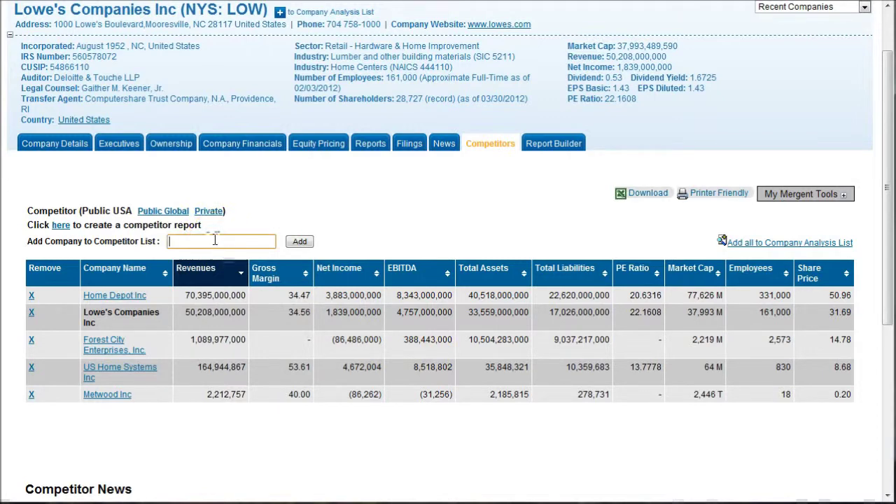
{"action": "type", "text": "buider"}
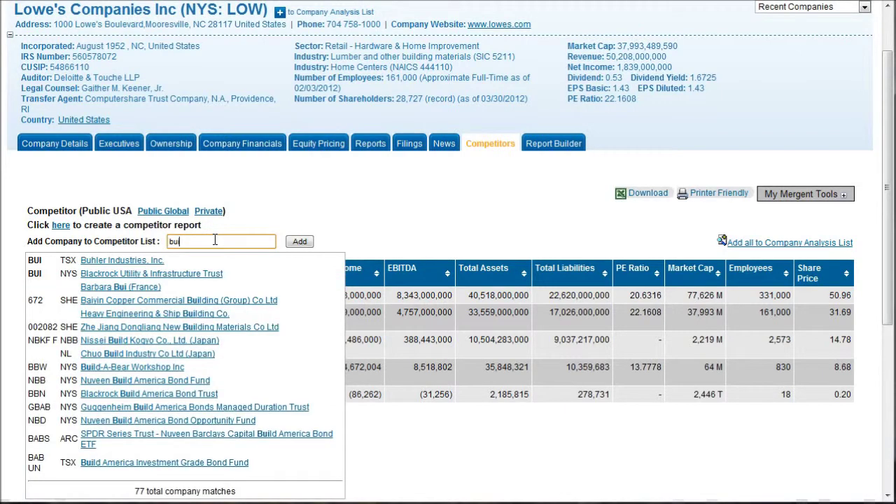
{"action": "type", "text": "lder"}
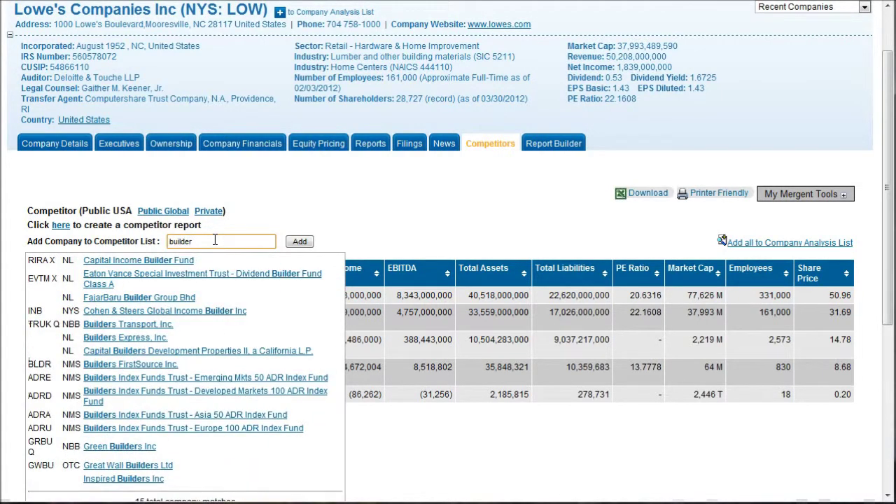
{"action": "type", "text": "s"}
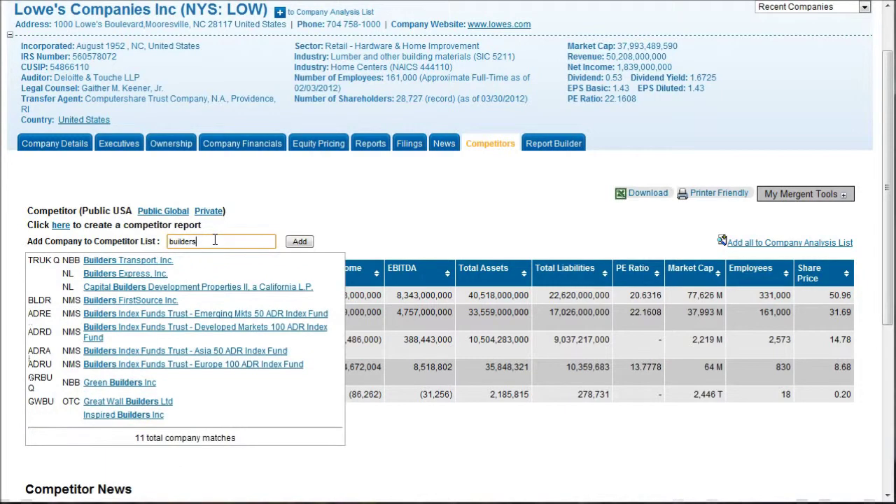
{"action": "left_click", "coordinate": [148, 303]}
{"action": "left_click", "coordinate": [299, 242]}
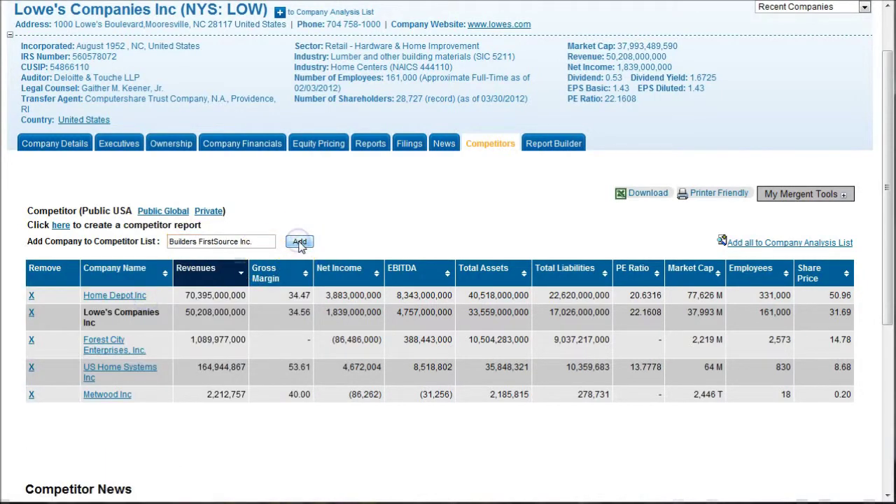
Add Orchard Supply Hardware Stores Corp. to the competitor list by searching 'orchard'
{"action": "left_click", "coordinate": [215, 244]}
{"action": "type", "text": "o"}
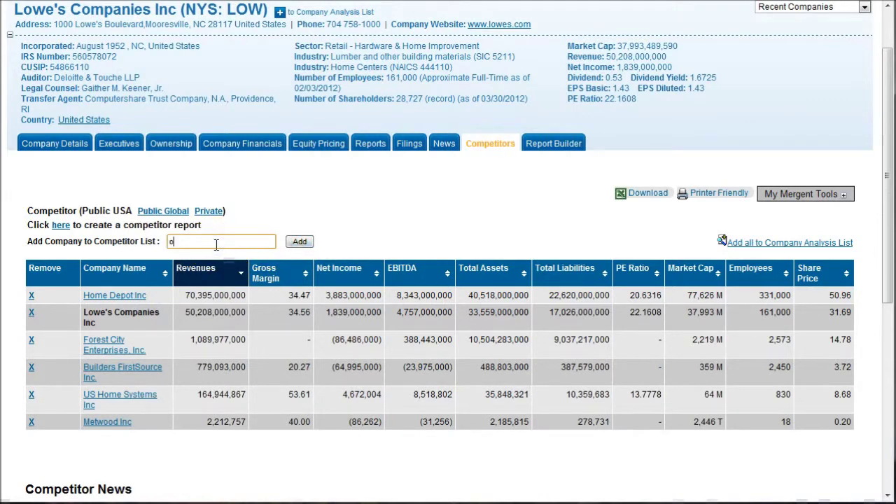
{"action": "type", "text": "rchard"}
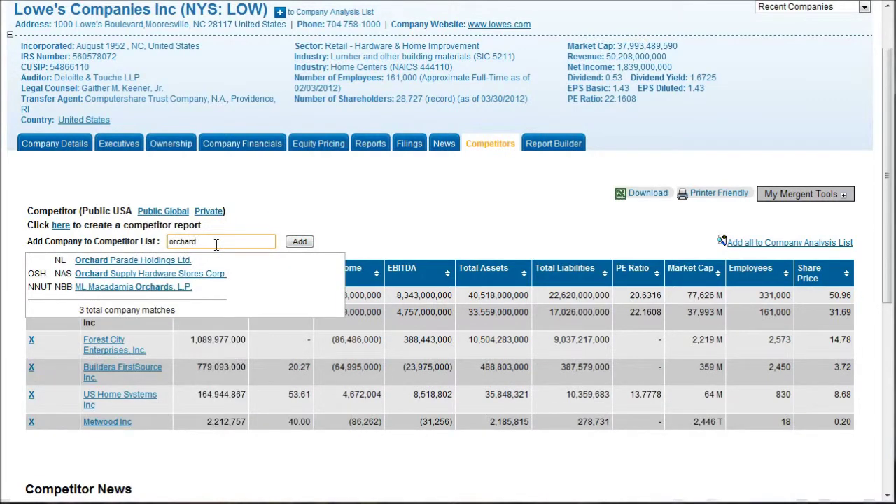
{"action": "left_click", "coordinate": [180, 275]}
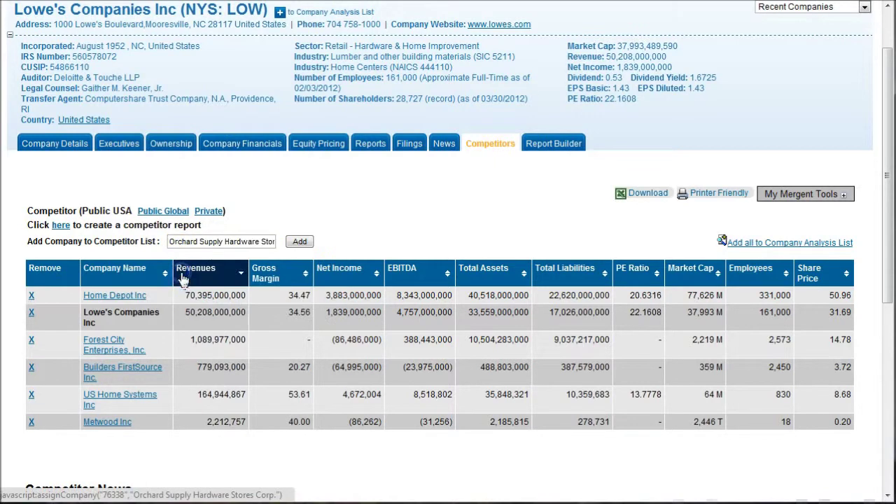
{"action": "left_click", "coordinate": [300, 242]}
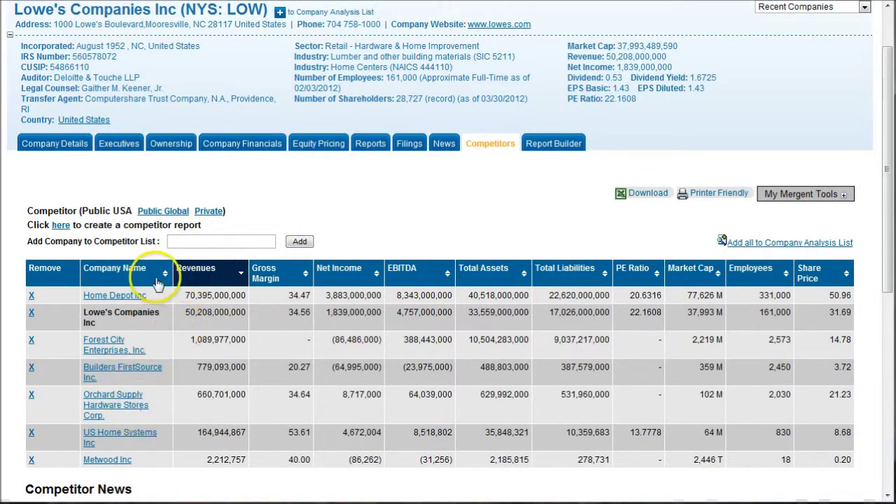
Search 'lumber' and add Lumber Liquidators Holdings Inc to the competitor table
{"action": "left_click", "coordinate": [191, 241]}
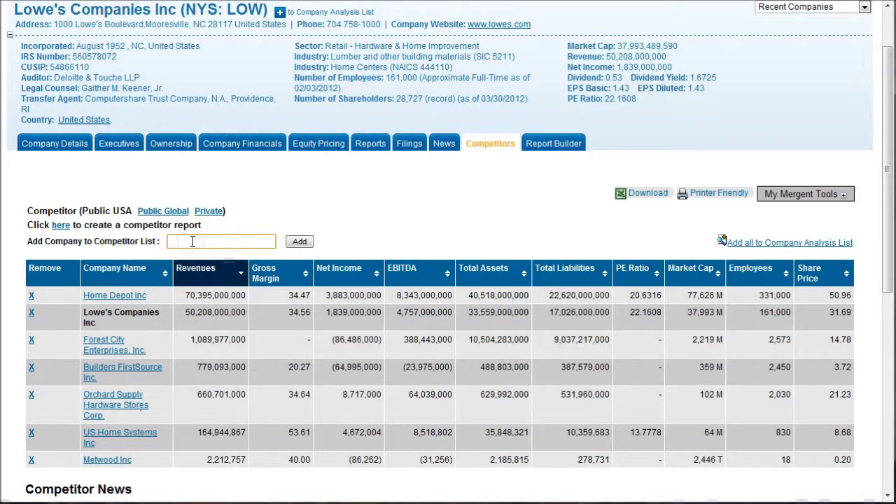
{"action": "type", "text": "lumber"}
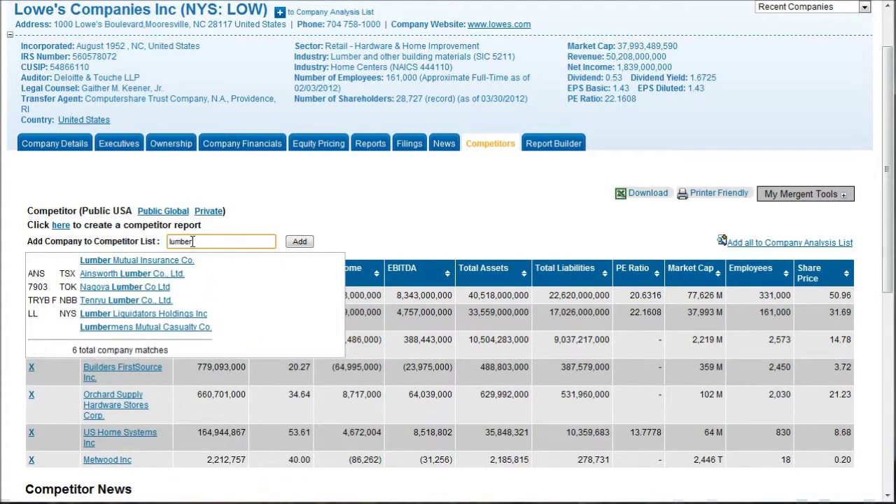
{"action": "left_click", "coordinate": [163, 319]}
{"action": "left_click", "coordinate": [300, 241]}
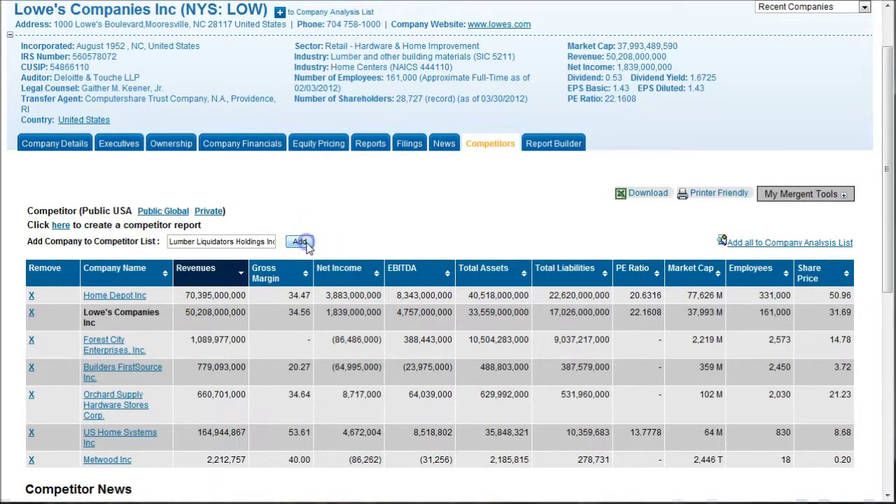
{"action": "scroll", "coordinate": [392, 245], "scroll_direction": "down", "scroll_amount": 2}
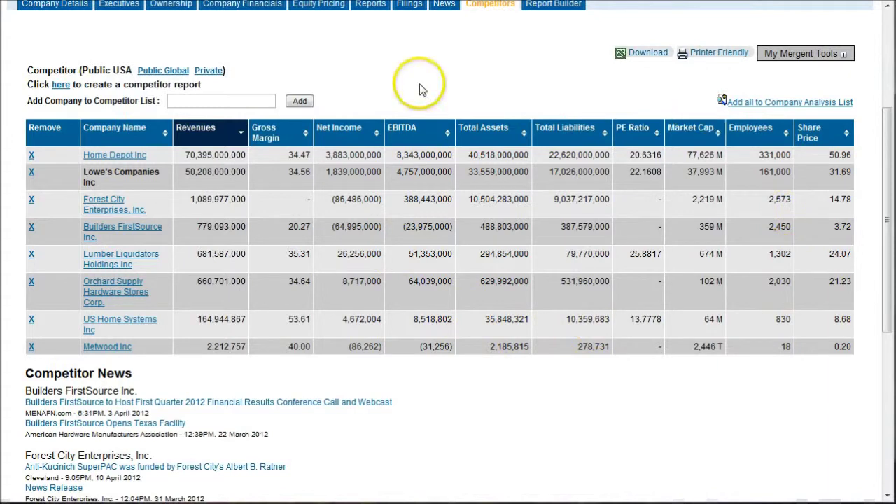
Load the Company Analysis List (8/500) from the My Mergent Tools menu
{"action": "scroll", "coordinate": [422, 252], "scroll_direction": "up", "scroll_amount": 1}
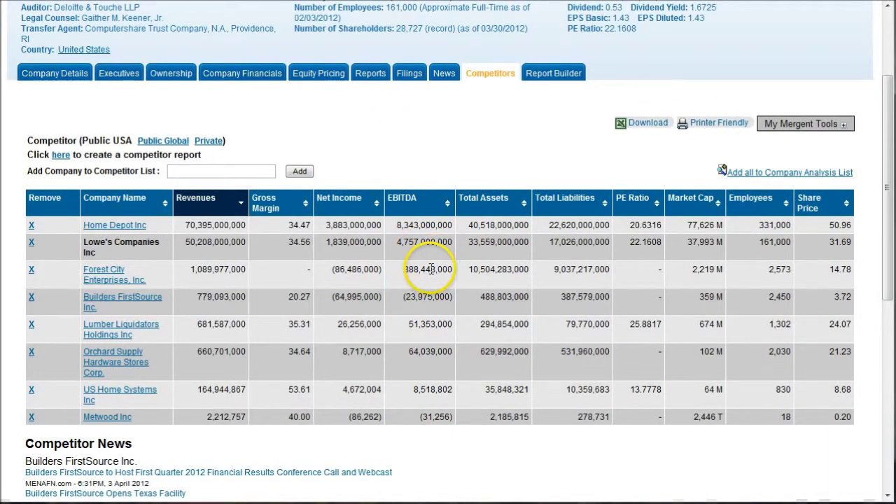
{"action": "left_click", "coordinate": [763, 173]}
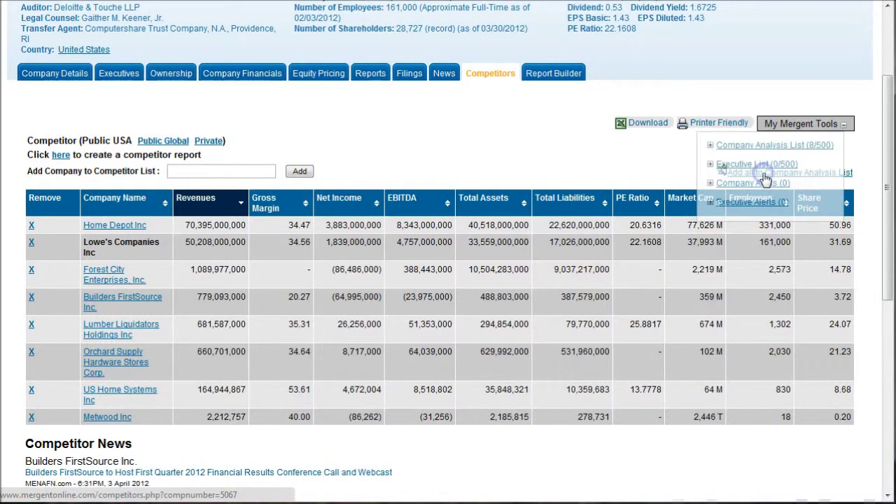
{"action": "left_click", "coordinate": [799, 145]}
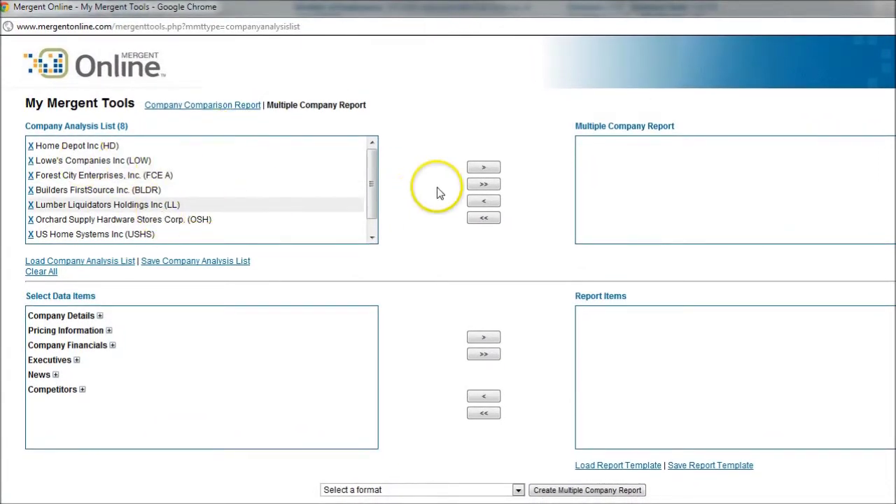
Copy the analysis-list companies into a Company Comparison Report, moving all of them with >>
{"action": "left_click", "coordinate": [483, 184]}
{"action": "left_click", "coordinate": [178, 105]}
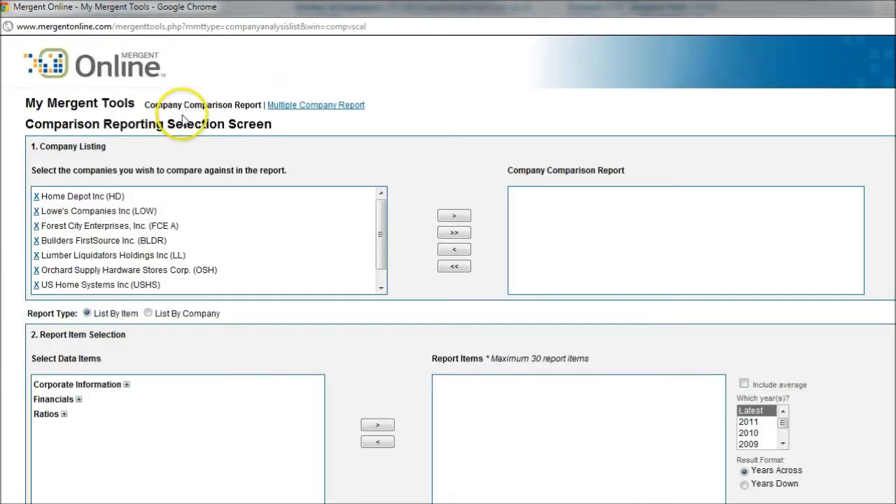
{"action": "left_click", "coordinate": [454, 233]}
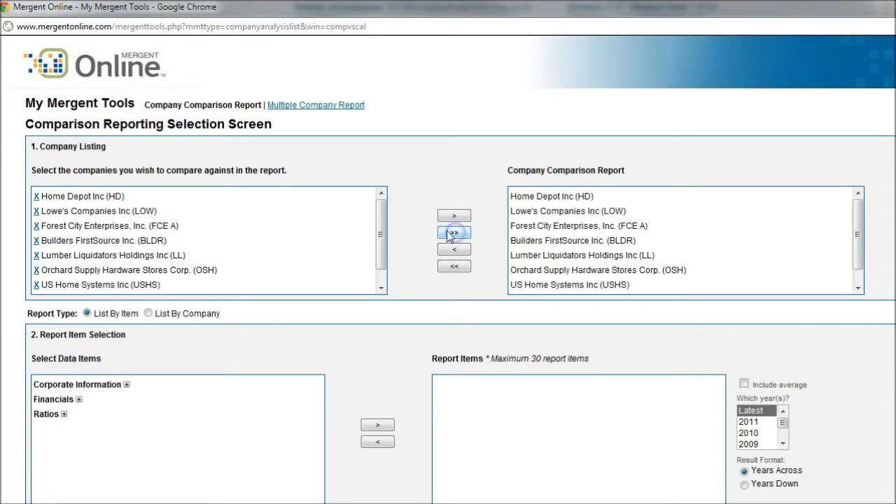
{"action": "scroll", "coordinate": [420, 220], "scroll_direction": "down", "scroll_amount": 1}
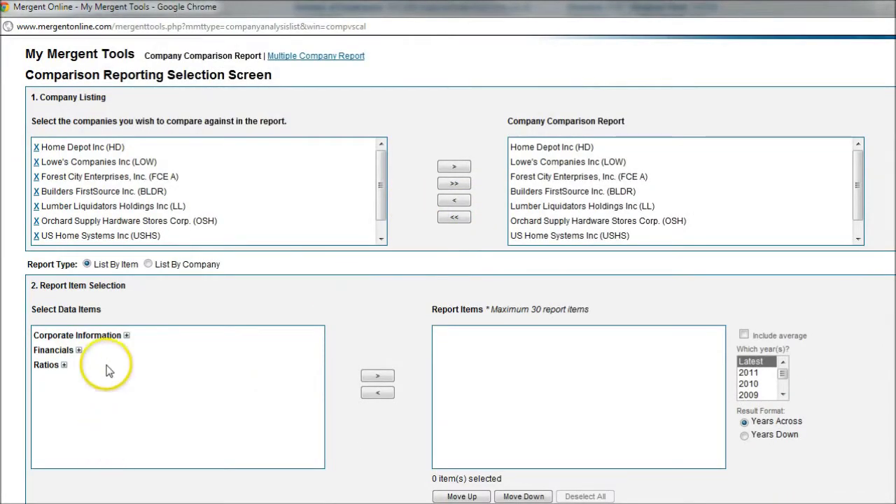
Add No. of employees* from Corporate Information to the report items
{"action": "left_click", "coordinate": [126, 335]}
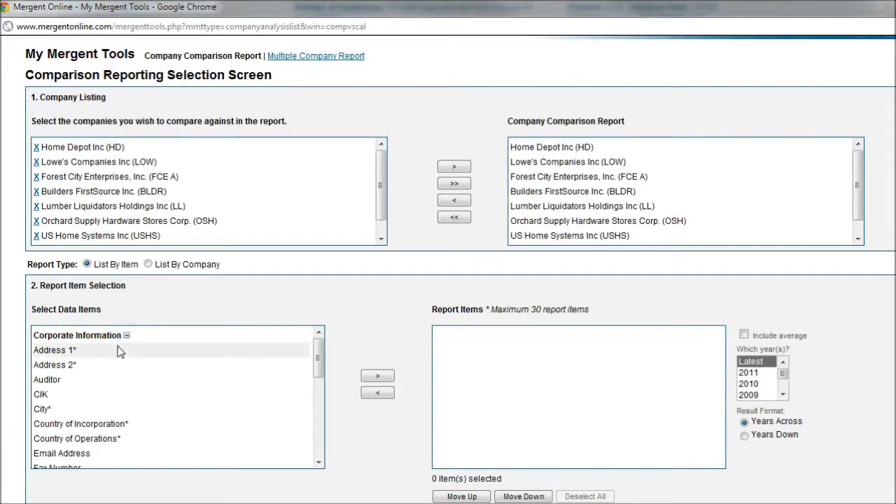
{"action": "scroll", "coordinate": [100, 366], "scroll_direction": "down", "scroll_amount": 2}
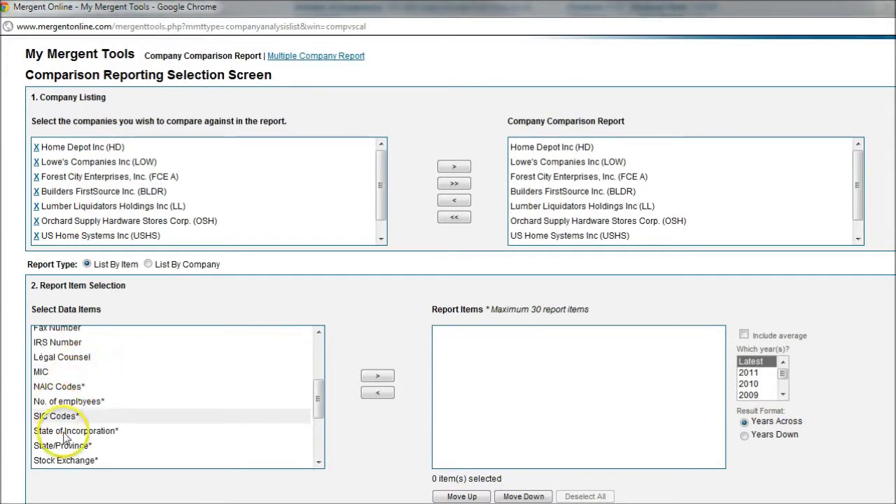
{"action": "left_click", "coordinate": [70, 401]}
{"action": "left_click", "coordinate": [378, 376]}
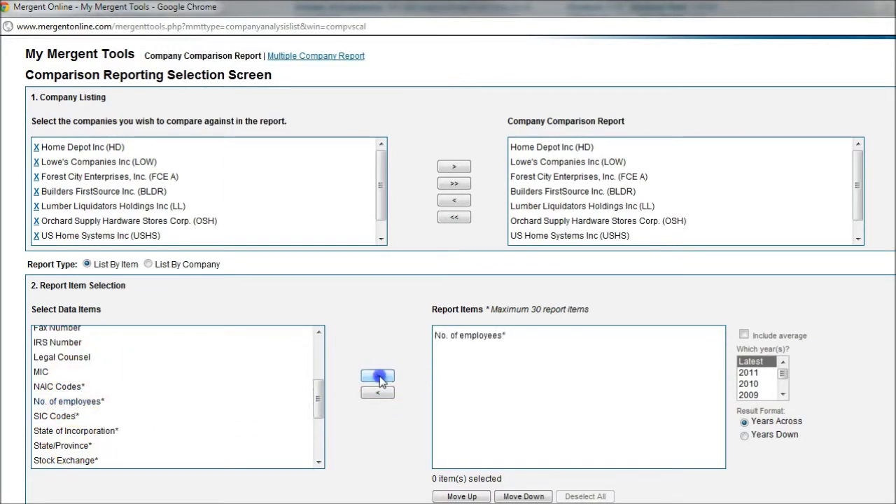
{"action": "left_click_drag", "start_coordinate": [314, 400], "coordinate": [308, 458]}
Add Net Income, Operating Income, Total Revenue and Total Assets from Financials to the report items
{"action": "left_click", "coordinate": [78, 442]}
{"action": "scroll", "coordinate": [147, 389], "scroll_direction": "down", "scroll_amount": 6}
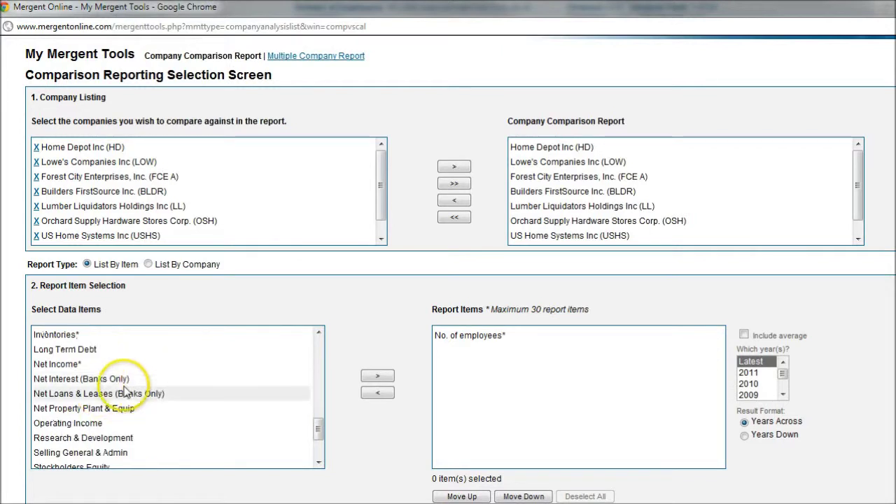
{"action": "left_click", "coordinate": [56, 365]}
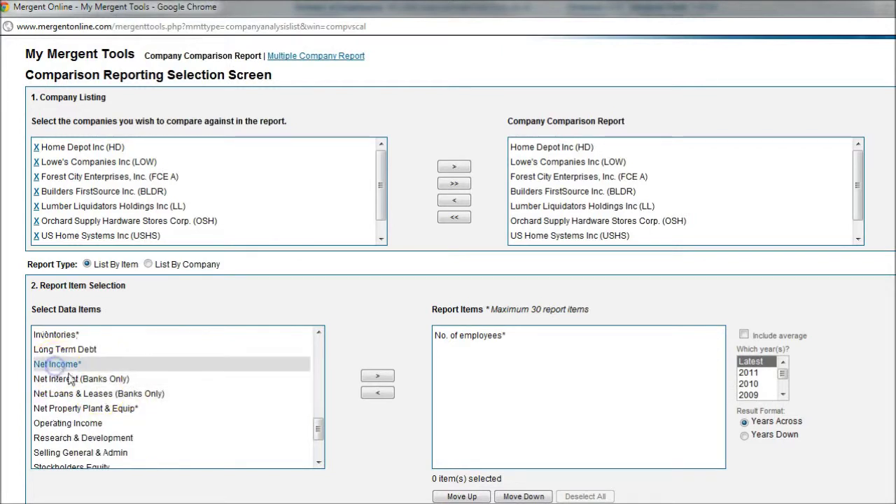
{"action": "left_click", "coordinate": [78, 423], "text": "ctrl"}
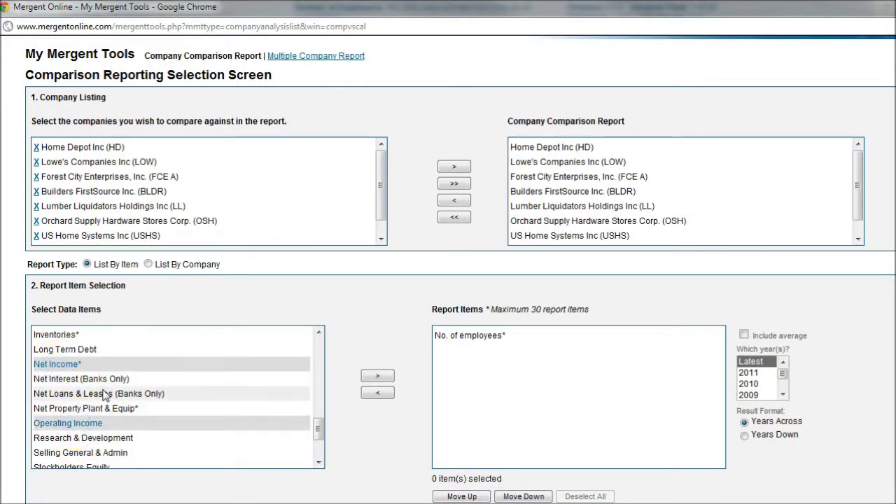
{"action": "scroll", "coordinate": [104, 394], "scroll_direction": "down", "scroll_amount": 2}
{"action": "left_click", "coordinate": [59, 453], "text": "ctrl"}
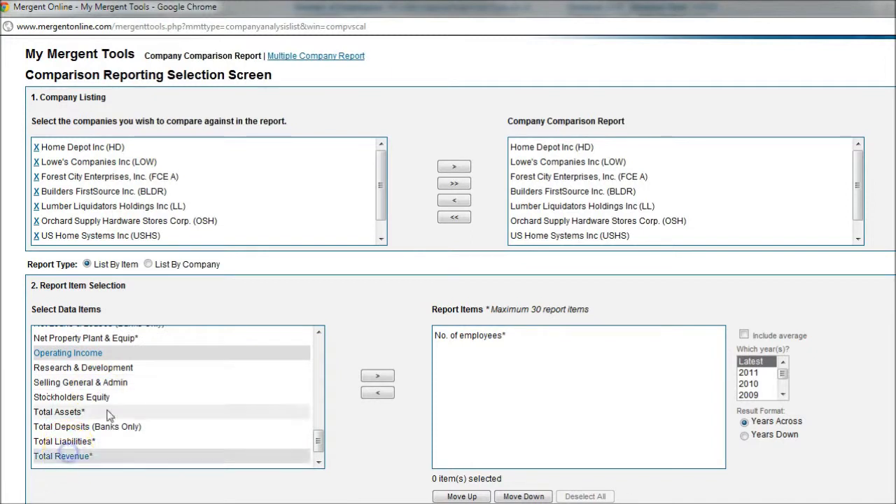
{"action": "left_click", "coordinate": [52, 393], "text": "ctrl"}
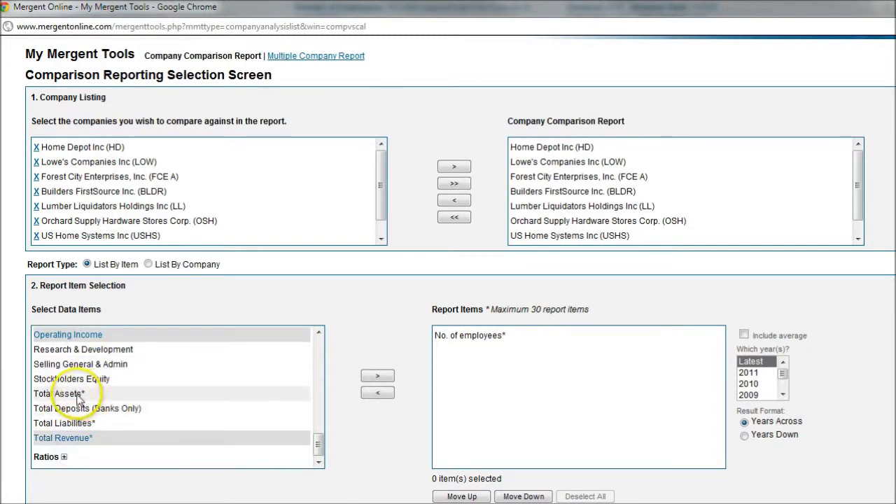
{"action": "left_click", "coordinate": [377, 375]}
Add Operating Margin %, Net Profit Margin % and ROE % (Net) from Ratios to the report items
{"action": "left_click", "coordinate": [64, 457]}
{"action": "scroll", "coordinate": [143, 378], "scroll_direction": "down", "scroll_amount": 5}
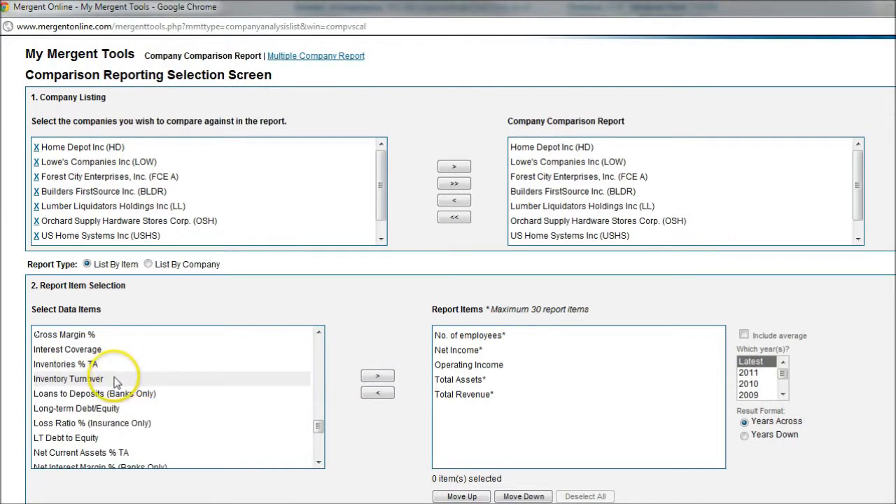
{"action": "scroll", "coordinate": [116, 381], "scroll_direction": "down", "scroll_amount": 2}
{"action": "left_click", "coordinate": [70, 455]}
{"action": "left_click", "coordinate": [77, 441], "text": "ctrl"}
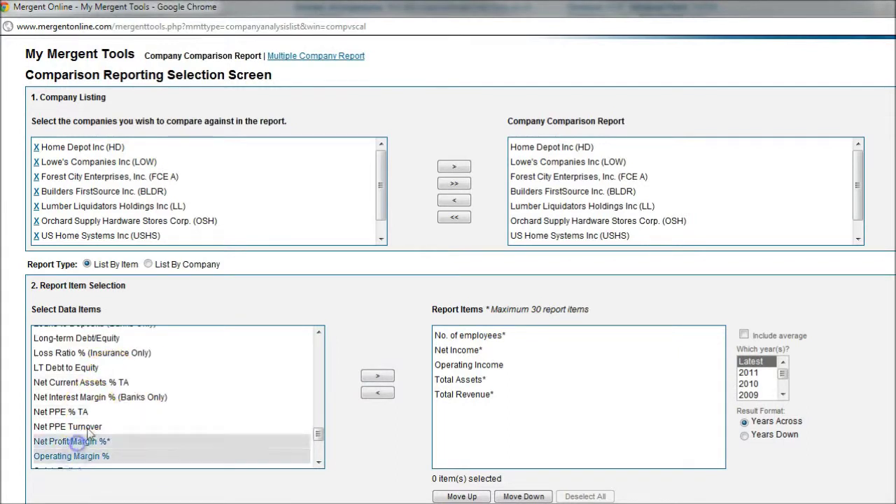
{"action": "scroll", "coordinate": [93, 428], "scroll_direction": "down", "scroll_amount": 2}
{"action": "scroll", "coordinate": [96, 421], "scroll_direction": "down", "scroll_amount": 2}
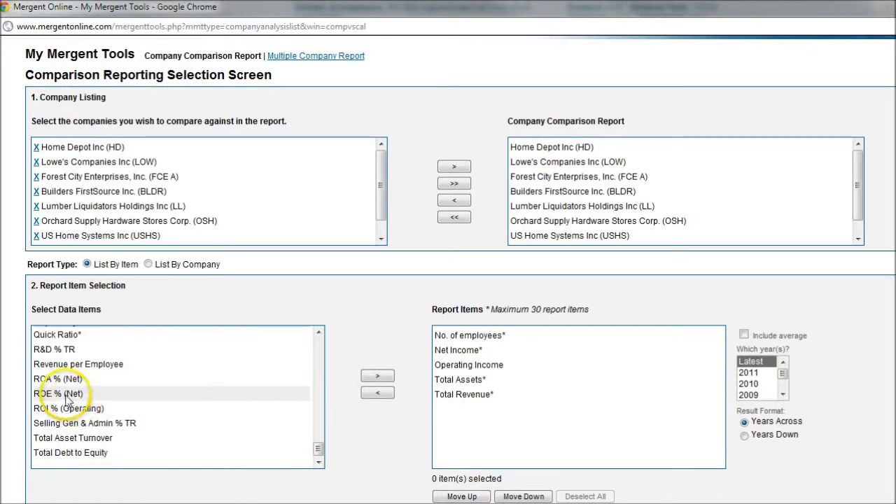
{"action": "left_click", "coordinate": [67, 394], "text": "ctrl"}
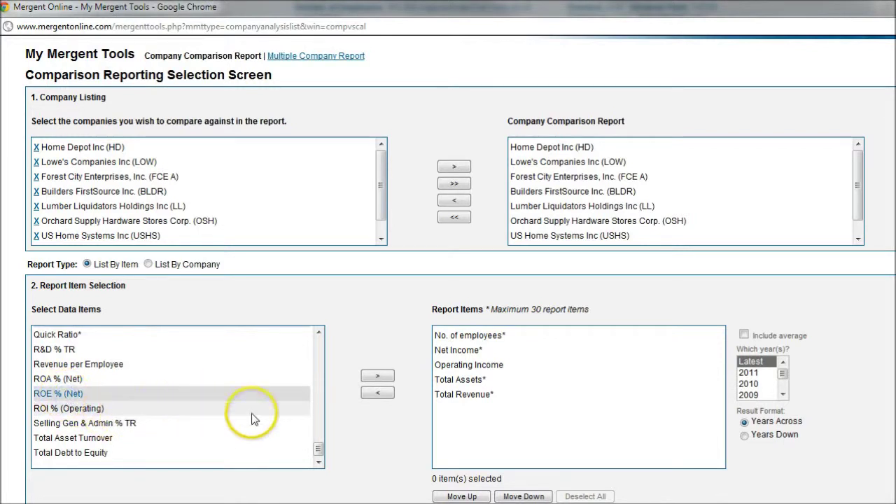
{"action": "left_click", "coordinate": [377, 376]}
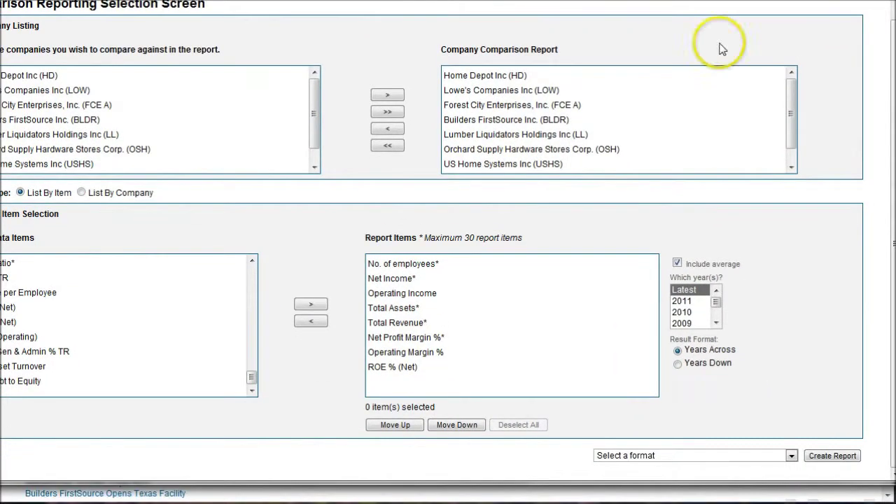
Create the comparison report in HTML format
{"action": "left_click", "coordinate": [791, 457]}
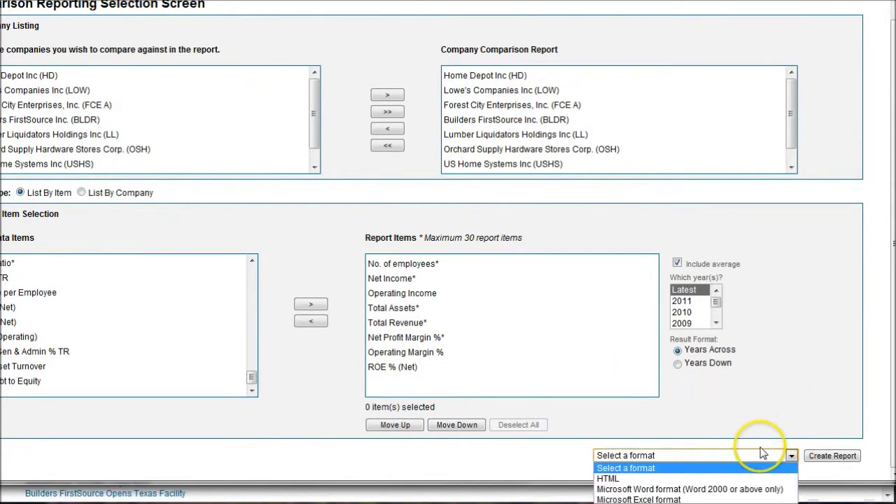
{"action": "left_click", "coordinate": [614, 479]}
{"action": "left_click", "coordinate": [837, 455]}
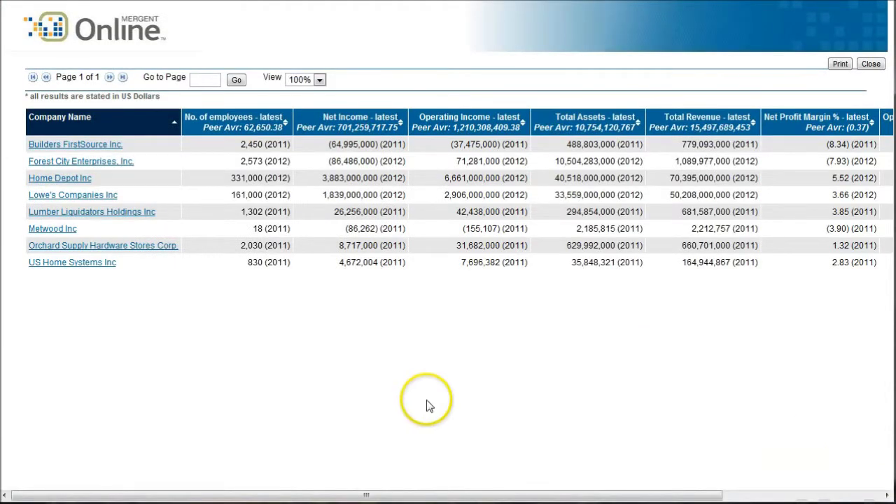
{"action": "left_click_drag", "start_coordinate": [361, 496], "coordinate": [390, 496]}
{"action": "left_click_drag", "start_coordinate": [478, 498], "coordinate": [366, 494]}
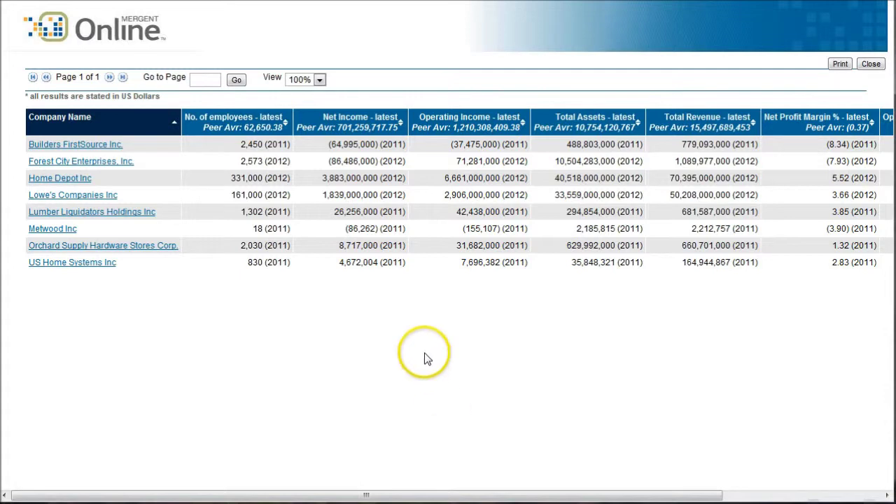
{"action": "left_click_drag", "start_coordinate": [438, 494], "coordinate": [416, 478]}
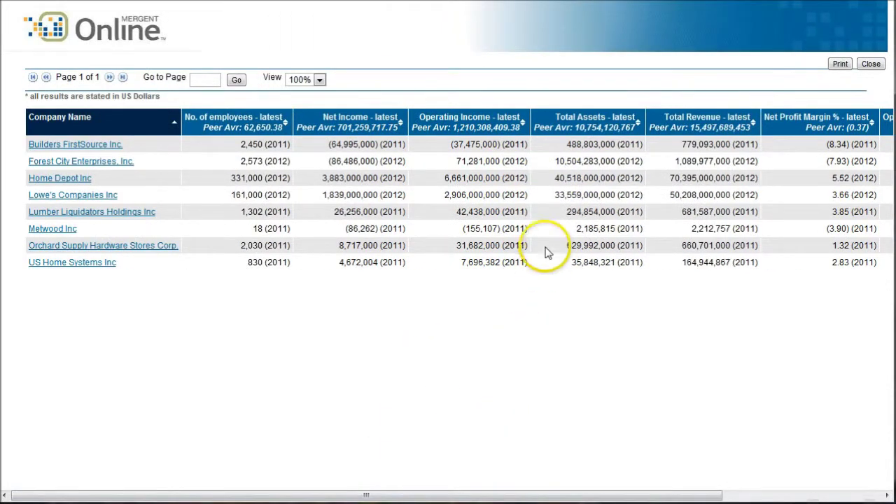